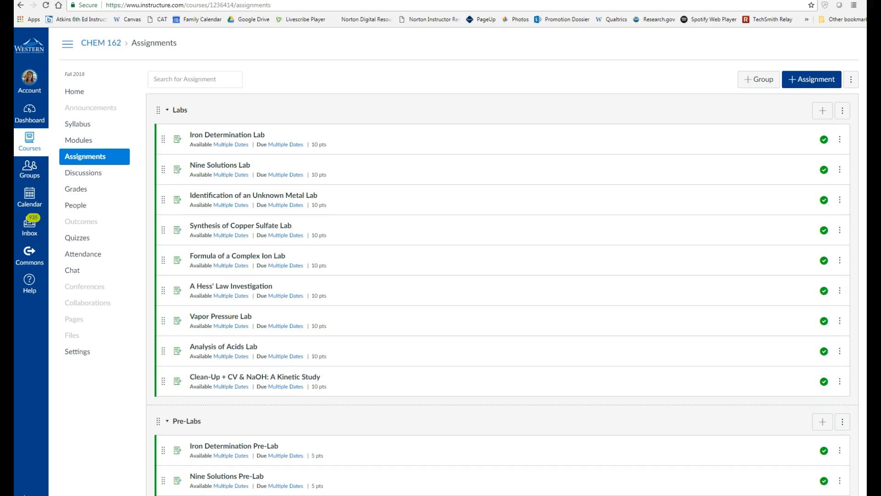
- Review the assignment groups and their point values, from Labs through Lecture Attendance & Participation
{"action": "mouse_move", "coordinate": [237, 210]}
{"action": "scroll", "coordinate": [502, 261], "scroll_direction": "down", "scroll_amount": 1}
{"action": "scroll", "coordinate": [502, 262], "scroll_direction": "up", "scroll_amount": 1}
{"action": "scroll", "coordinate": [459, 261], "scroll_direction": "down", "scroll_amount": 5}
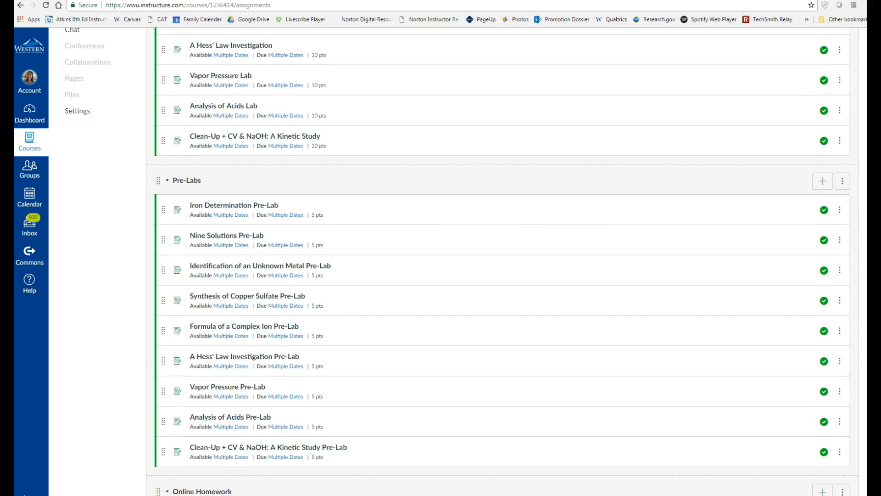
{"action": "scroll", "coordinate": [459, 261], "scroll_direction": "up", "scroll_amount": 1}
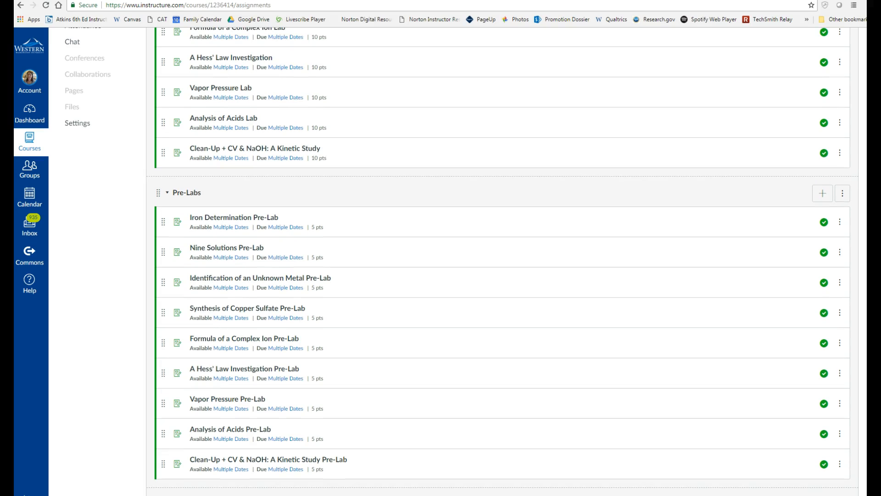
{"action": "scroll", "coordinate": [458, 262], "scroll_direction": "down", "scroll_amount": 8}
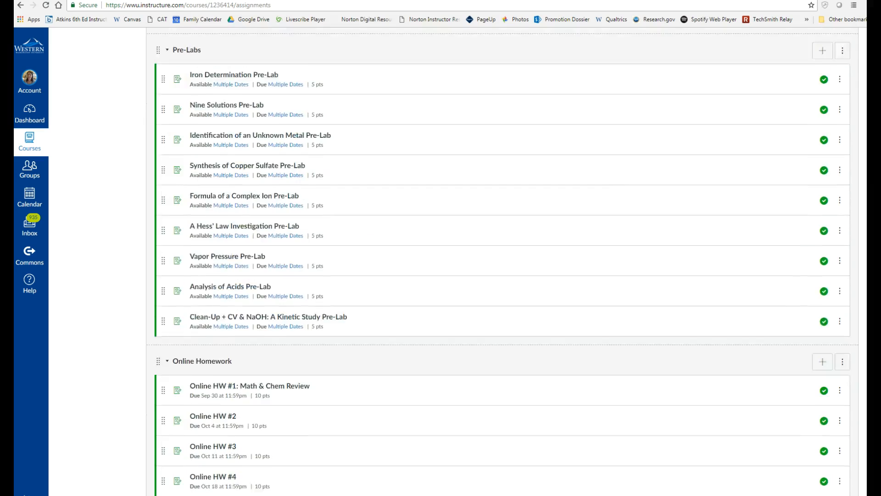
{"action": "scroll", "coordinate": [459, 262], "scroll_direction": "down", "scroll_amount": 1}
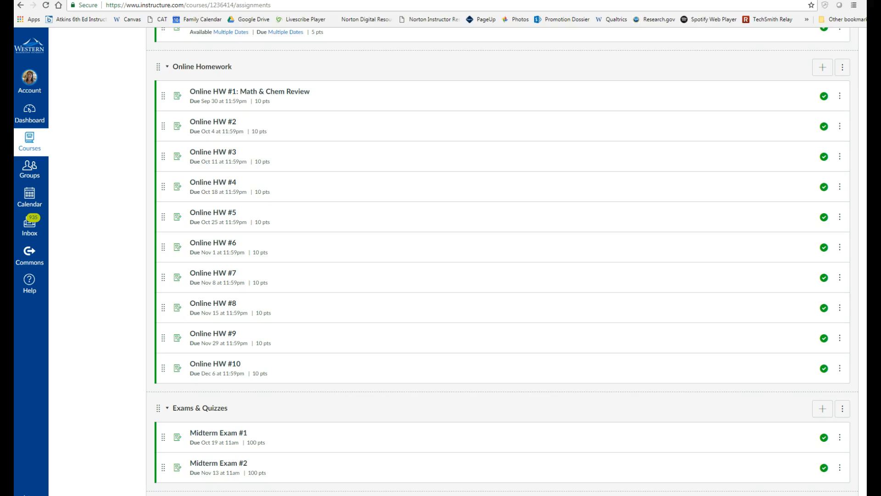
{"action": "scroll", "coordinate": [503, 262], "scroll_direction": "down", "scroll_amount": 5}
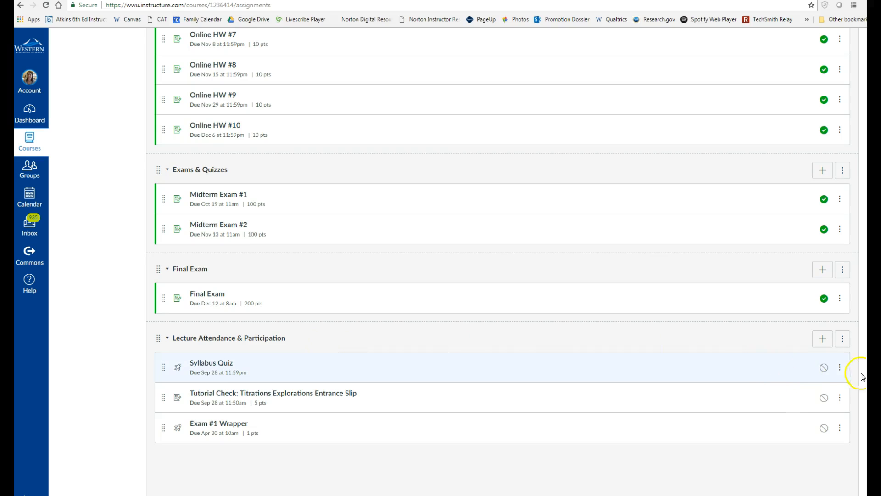
{"action": "scroll", "coordinate": [860, 374], "scroll_direction": "up", "scroll_amount": 3}
{"action": "scroll", "coordinate": [859, 373], "scroll_direction": "up", "scroll_amount": 15}
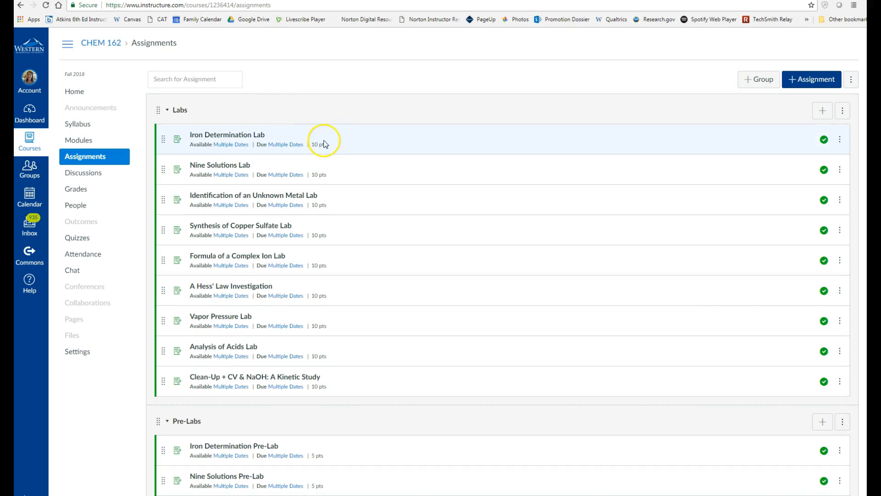
{"action": "scroll", "coordinate": [411, 189], "scroll_direction": "down", "scroll_amount": 5}
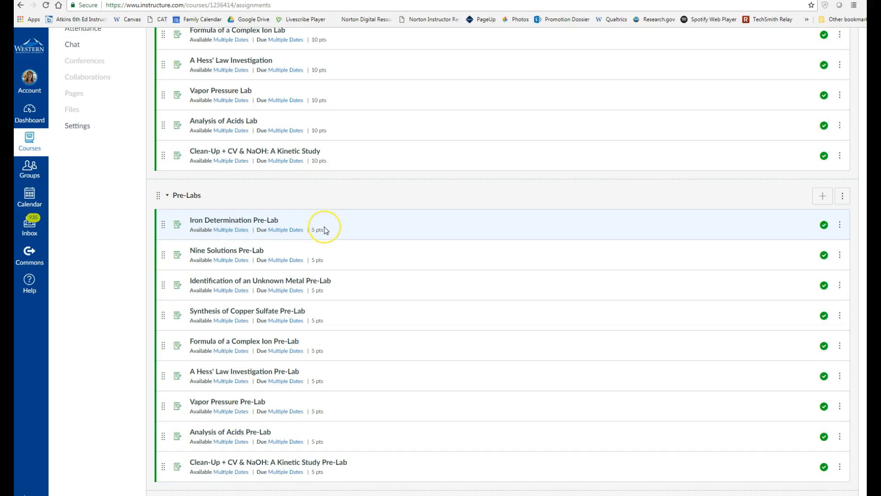
{"action": "scroll", "coordinate": [393, 236], "scroll_direction": "up", "scroll_amount": 5}
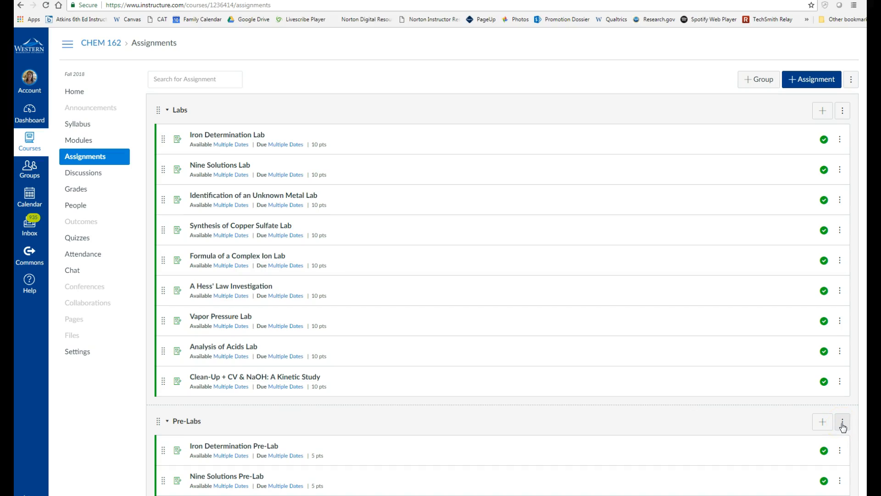
- Enable final grade weighting by assignment group, setting Pre-Labs to 6.67% and Labs to 13.3%
{"action": "left_click", "coordinate": [852, 81]}
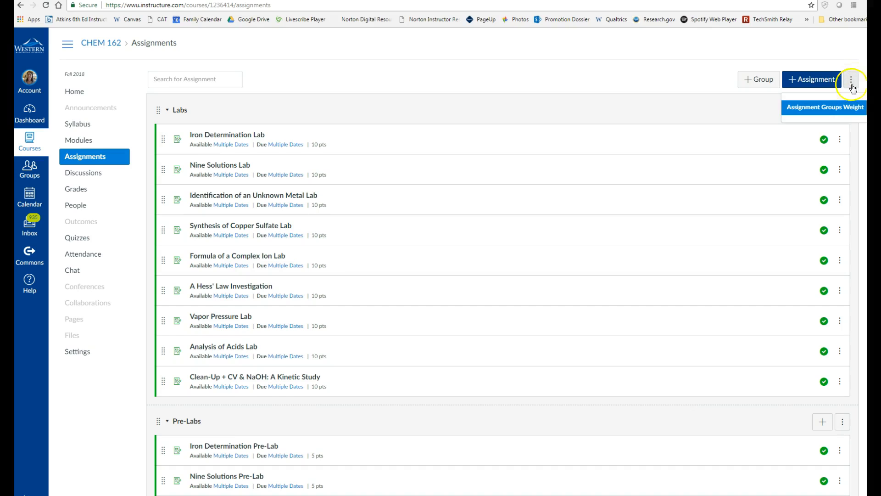
{"action": "left_click", "coordinate": [835, 110]}
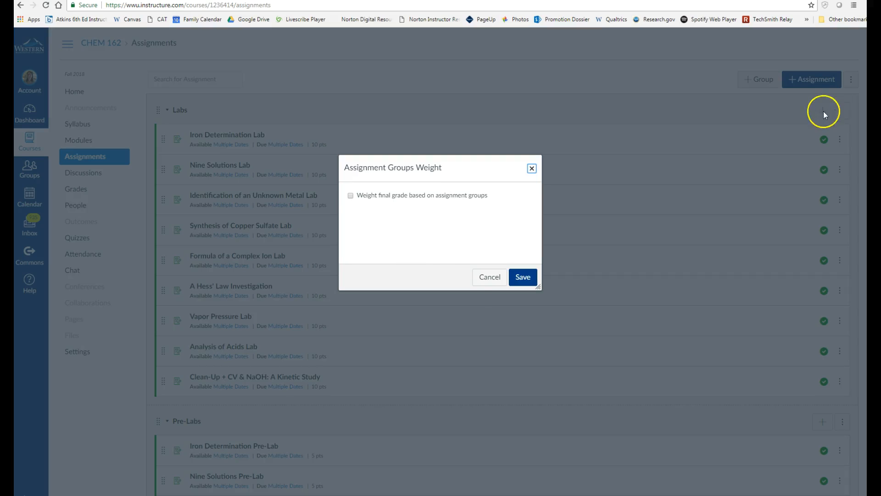
{"action": "left_click", "coordinate": [351, 197]}
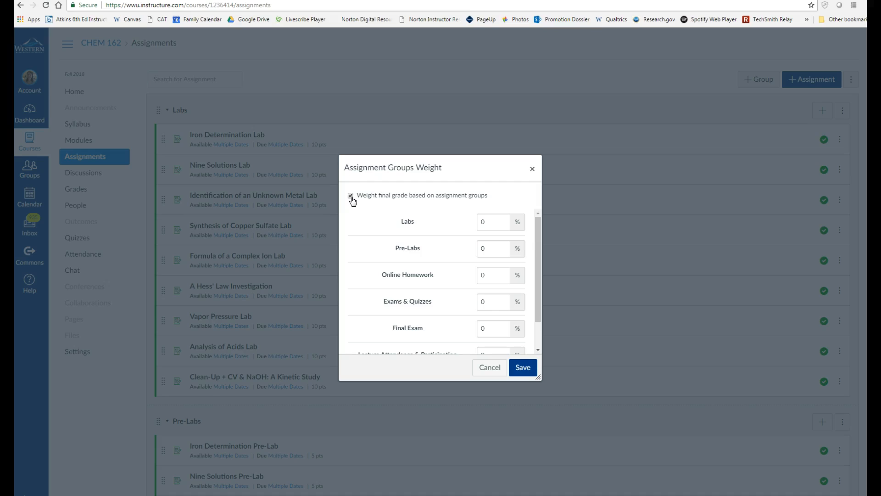
{"action": "left_click", "coordinate": [484, 246]}
{"action": "double_click", "coordinate": [487, 248]}
{"action": "type", "text": "6.67"}
{"action": "left_click", "coordinate": [480, 221]}
{"action": "double_click", "coordinate": [481, 221]}
{"action": "type", "text": "13.3"}
{"action": "left_click", "coordinate": [500, 205]}
- Set the weights to 20% for Online Homework, 35% for Exams & Quizzes, 20% for Final Exam and 5% for Lecture Attendance & Participation, and save
{"action": "left_click_drag", "start_coordinate": [539, 266], "coordinate": [538, 302]}
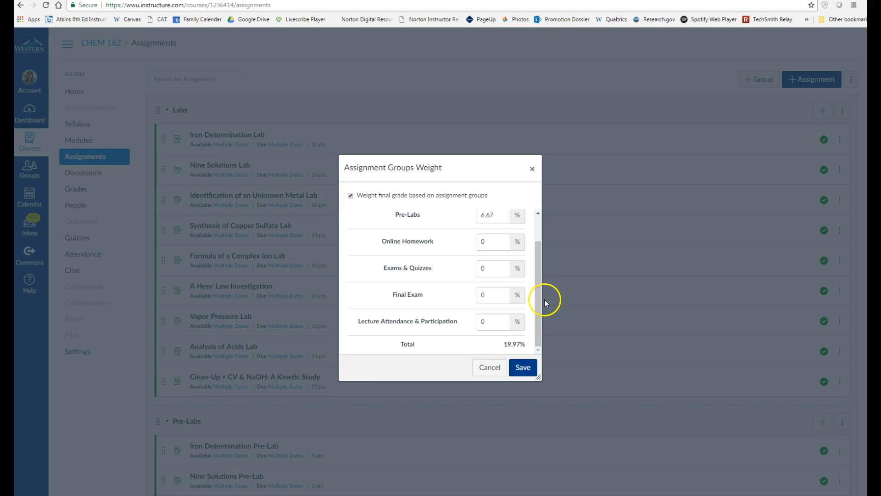
{"action": "double_click", "coordinate": [489, 241]}
{"action": "type", "text": "20"}
{"action": "double_click", "coordinate": [481, 269]}
{"action": "type", "text": "35"}
{"action": "left_click", "coordinate": [480, 294]}
{"action": "type", "text": "20"}
{"action": "left_click", "coordinate": [480, 320]}
{"action": "left_click", "coordinate": [523, 369]}
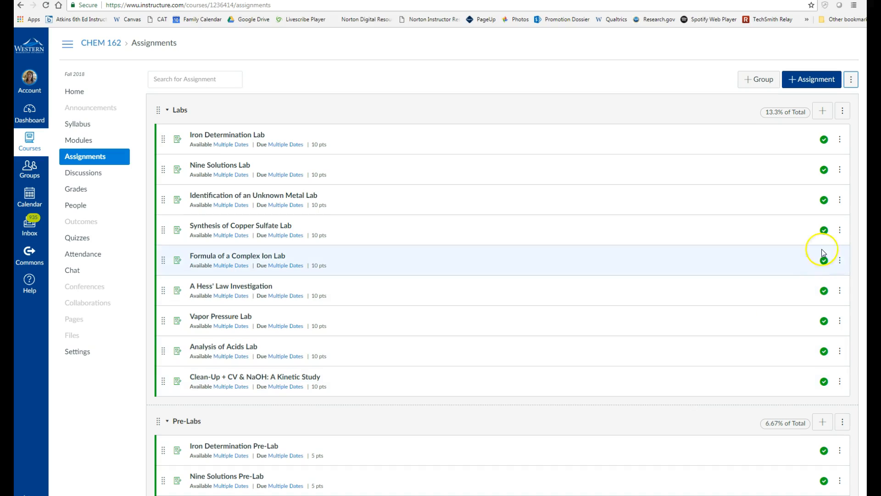
- Edit the Labs group to ignore 1 lowest score for each student and save it
{"action": "scroll", "coordinate": [826, 114], "scroll_direction": "down", "scroll_amount": 1}
{"action": "scroll", "coordinate": [865, 116], "scroll_direction": "up", "scroll_amount": 1}
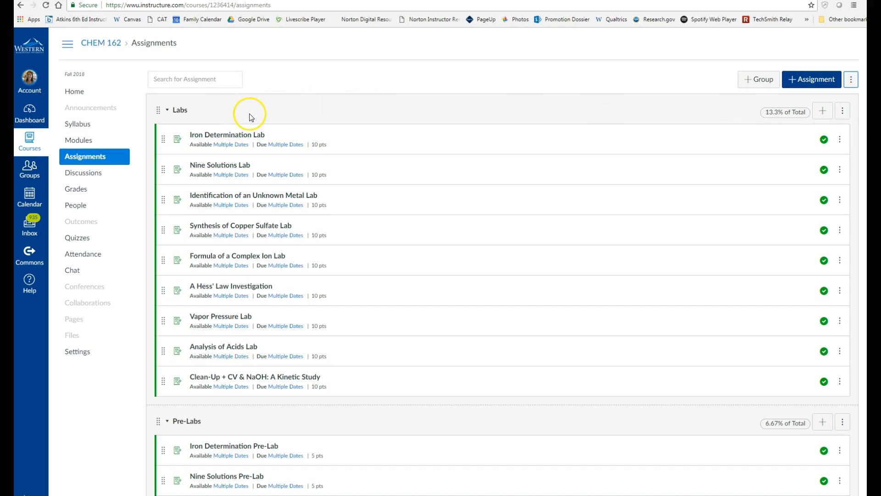
{"action": "left_click", "coordinate": [843, 115]}
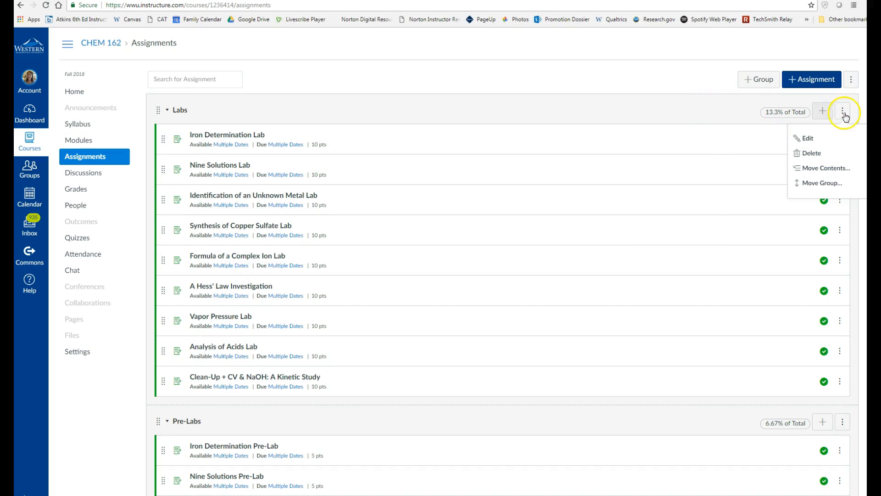
{"action": "left_click", "coordinate": [815, 137]}
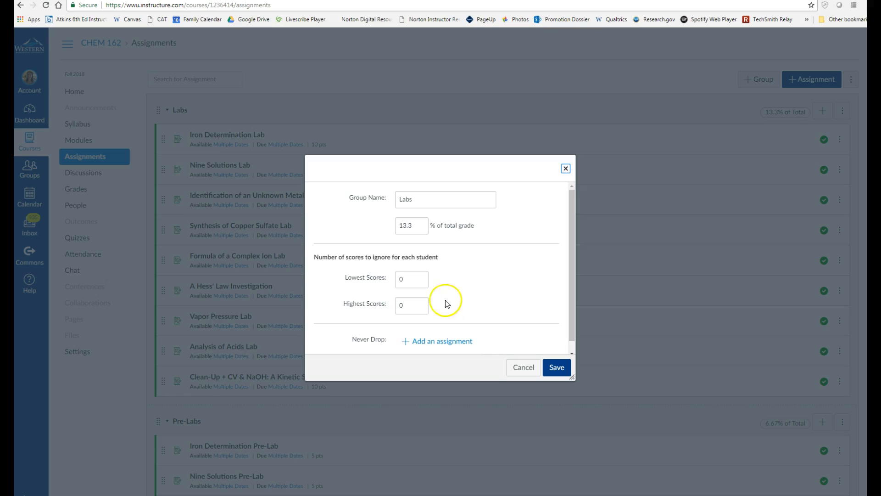
{"action": "left_click", "coordinate": [420, 277]}
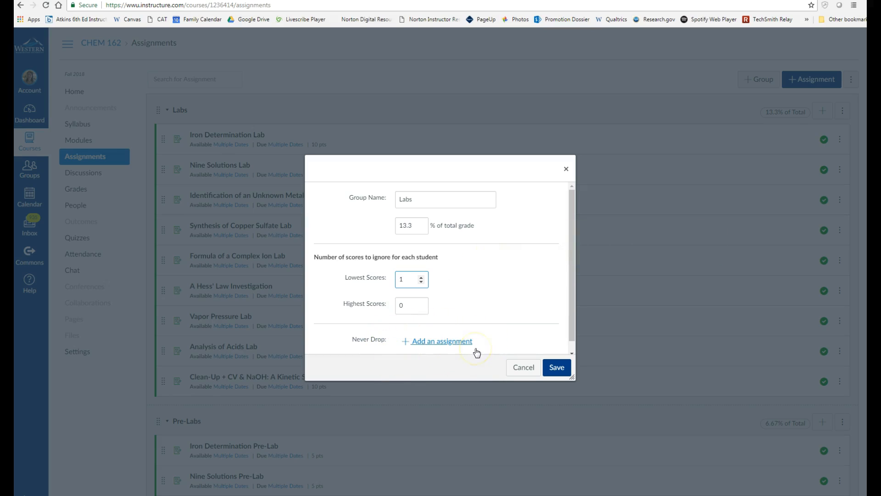
{"action": "left_click", "coordinate": [438, 350]}
{"action": "left_click", "coordinate": [556, 367]}
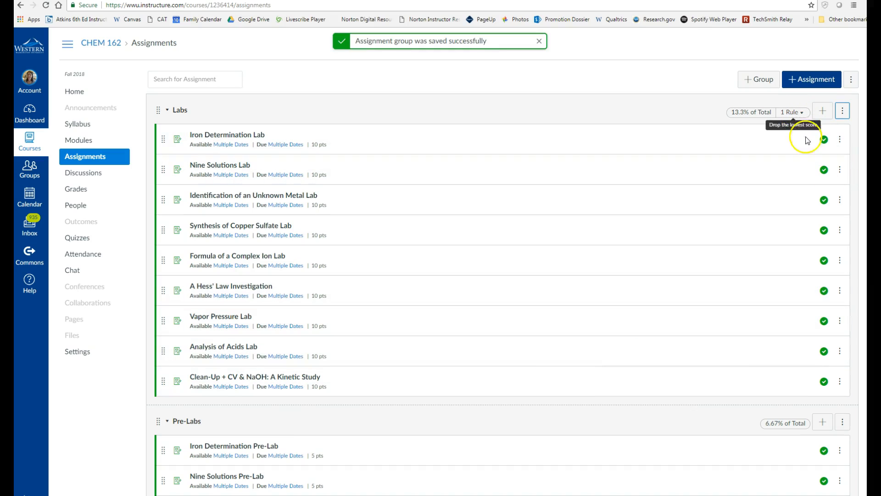
- Edit the Pre-Labs group to ignore 1 lowest score for each student and save it
{"action": "scroll", "coordinate": [856, 148], "scroll_direction": "down", "scroll_amount": 7}
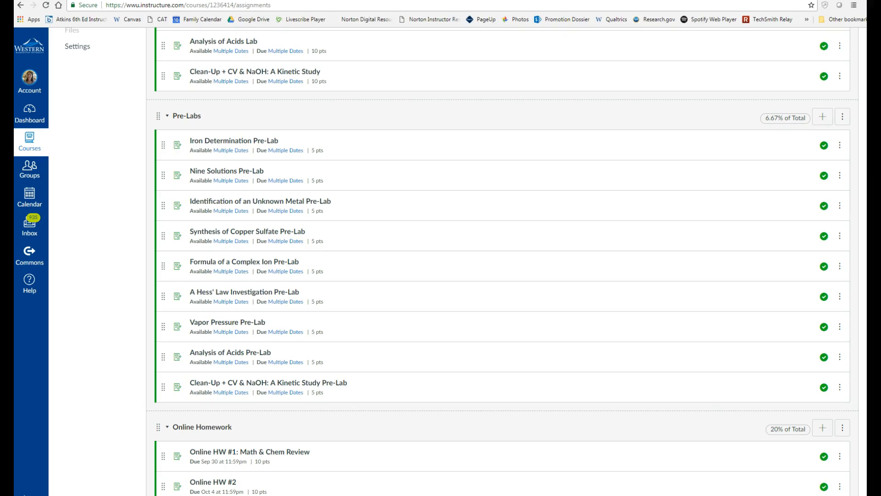
{"action": "left_click", "coordinate": [842, 117]}
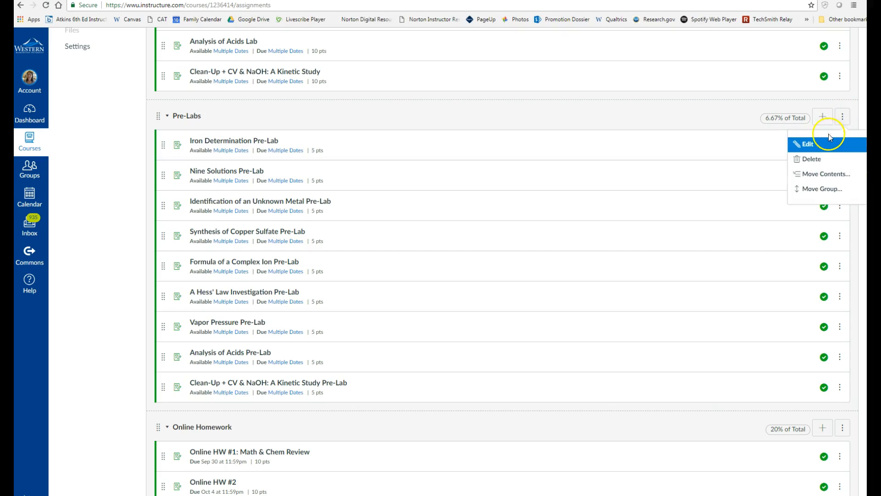
{"action": "left_click", "coordinate": [808, 144]}
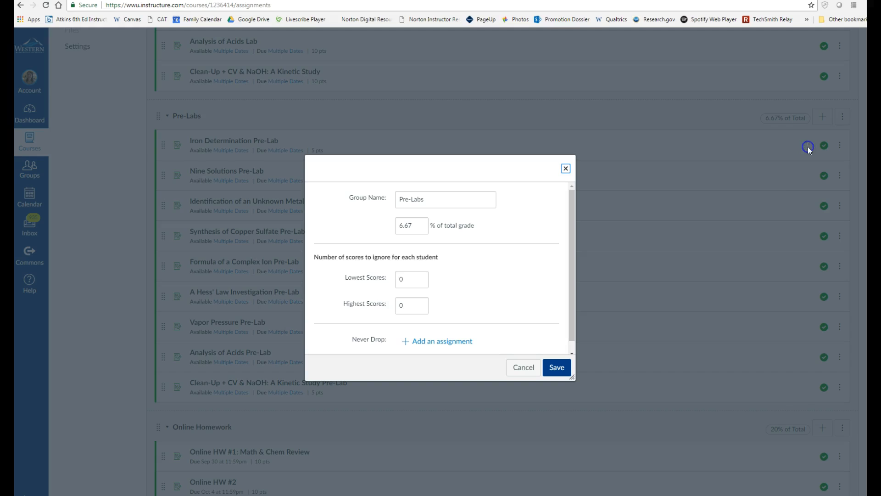
{"action": "left_click", "coordinate": [421, 277]}
{"action": "left_click", "coordinate": [554, 362]}
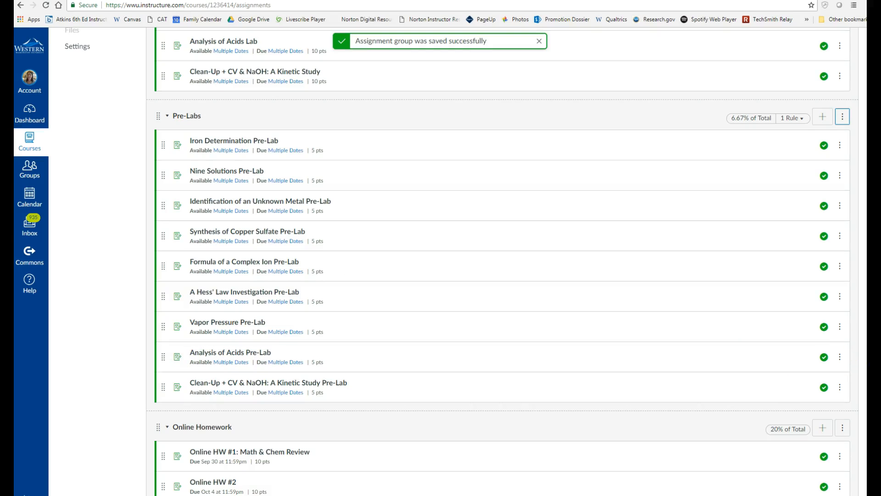
- Edit the Online Homework group to ignore 1 lowest score for each student and save it
{"action": "scroll", "coordinate": [500, 261], "scroll_direction": "down", "scroll_amount": 4}
{"action": "scroll", "coordinate": [851, 191], "scroll_direction": "down", "scroll_amount": 2}
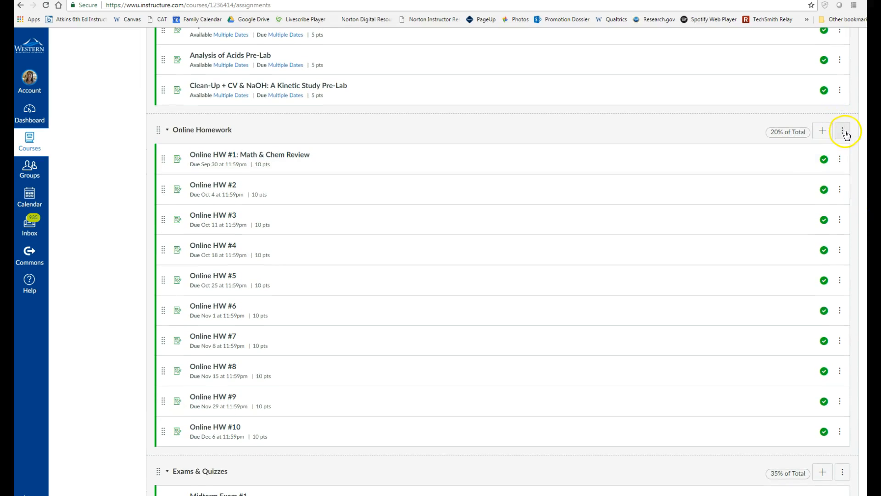
{"action": "left_click", "coordinate": [844, 133]}
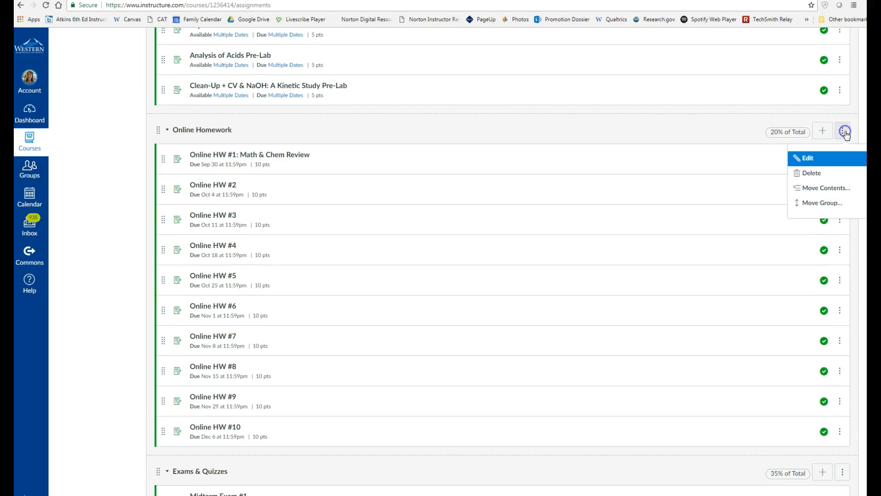
{"action": "left_click", "coordinate": [808, 160]}
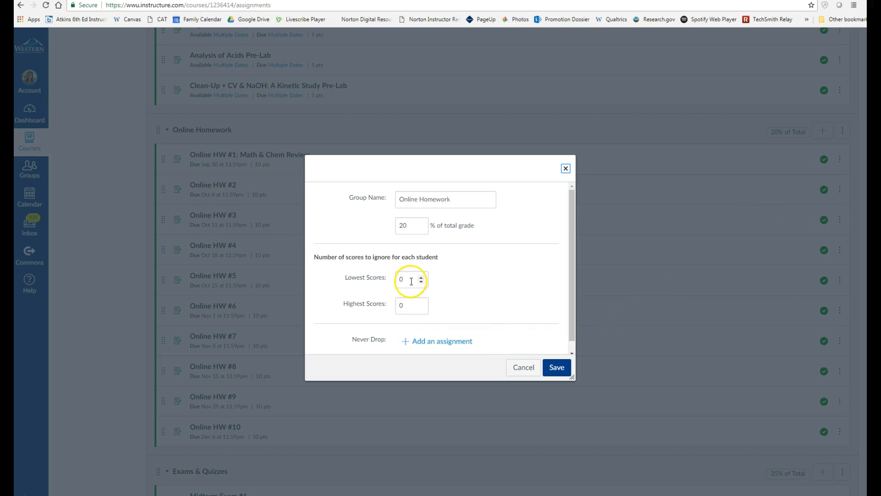
{"action": "double_click", "coordinate": [394, 279]}
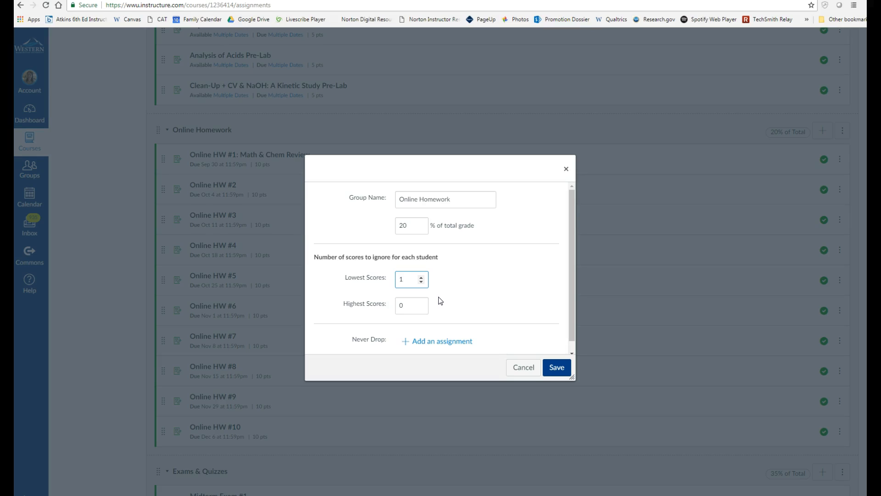
{"action": "left_click", "coordinate": [557, 367]}
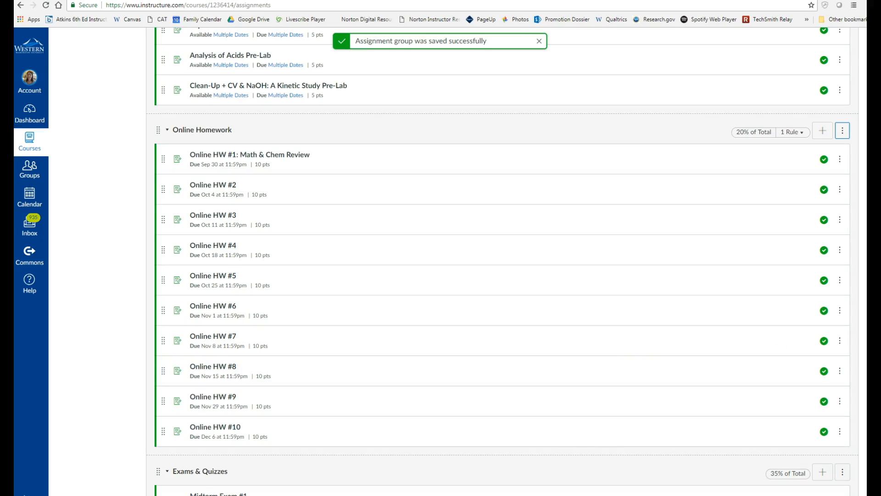
- Edit the Lecture Attendance & Participation group to ignore 1 lowest score for each student and save it
{"action": "scroll", "coordinate": [780, 451], "scroll_direction": "down", "scroll_amount": 7}
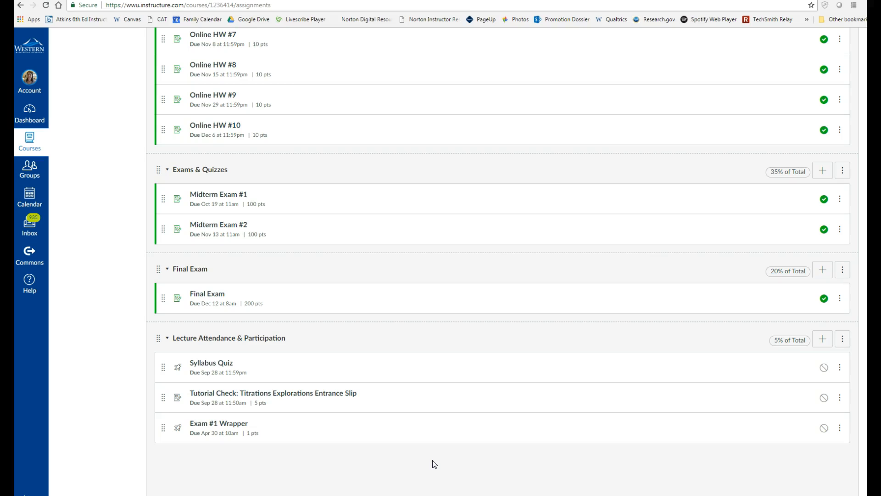
{"action": "left_click", "coordinate": [844, 340]}
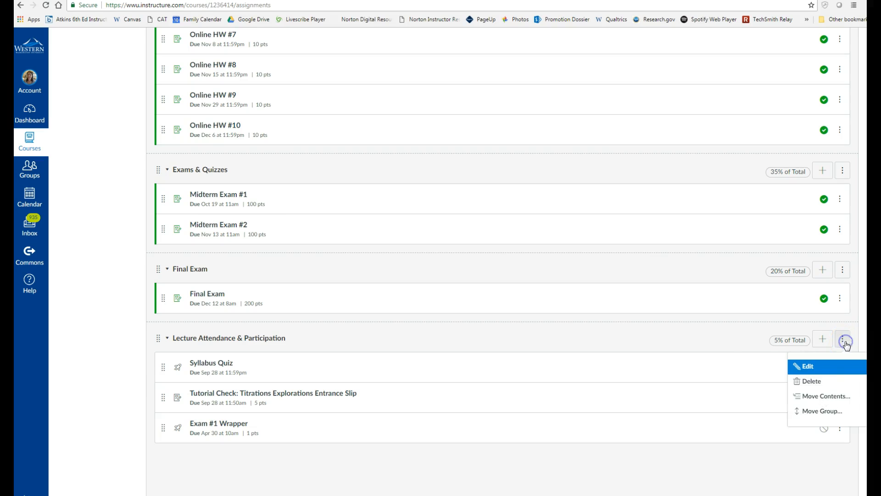
{"action": "left_click", "coordinate": [808, 367]}
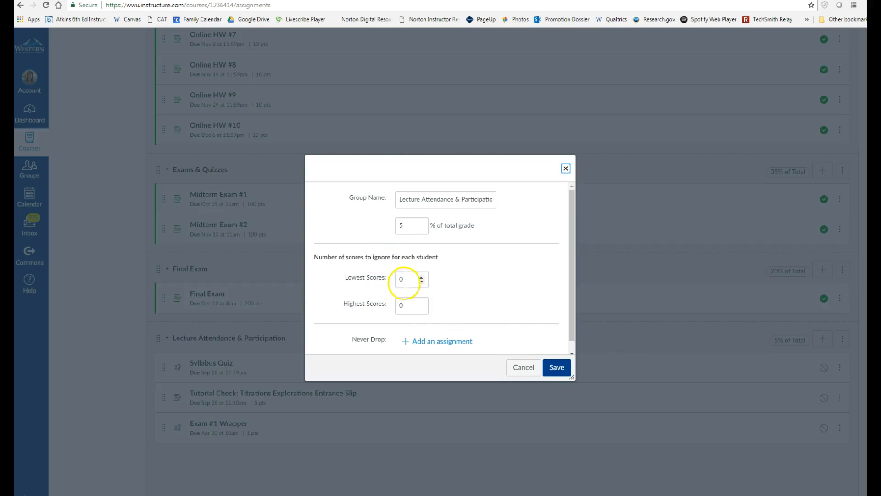
{"action": "left_click", "coordinate": [421, 277]}
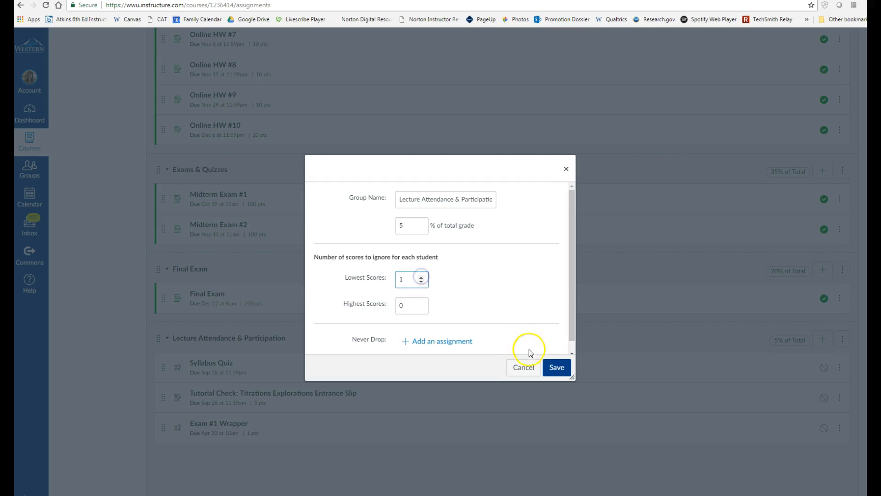
{"action": "left_click", "coordinate": [557, 367]}
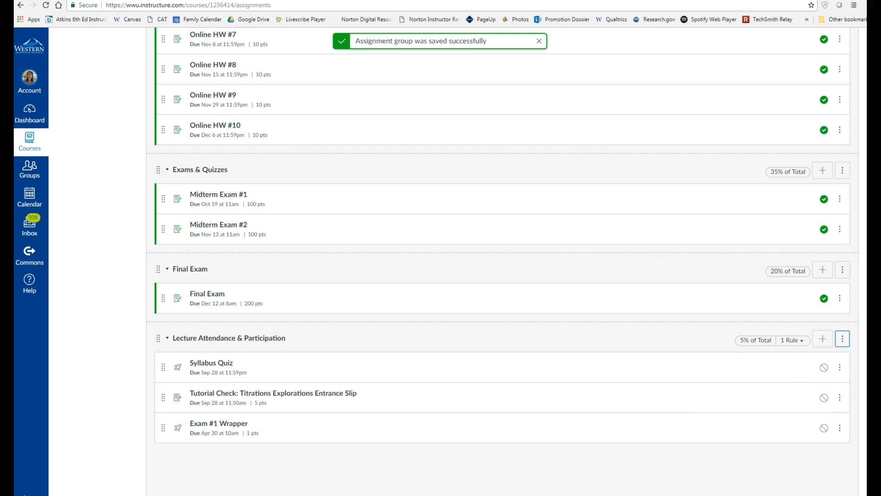
{"action": "scroll", "coordinate": [503, 275], "scroll_direction": "up", "scroll_amount": 20}
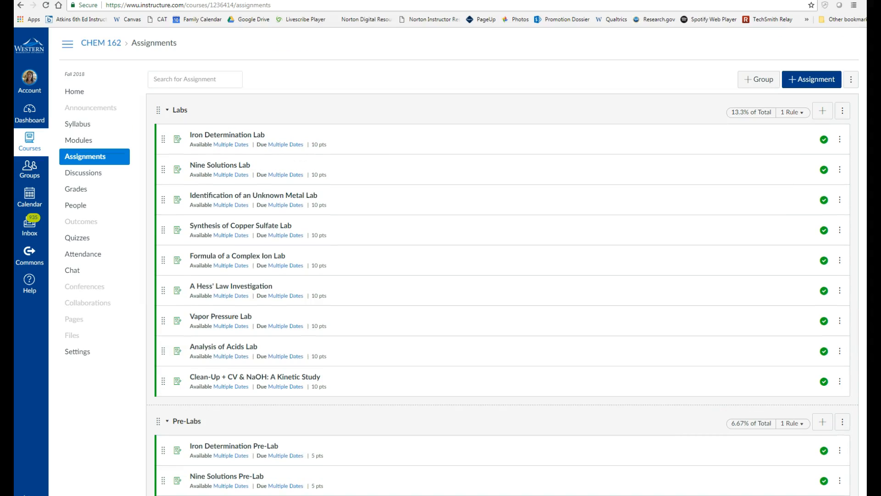
{"action": "scroll", "coordinate": [502, 275], "scroll_direction": "down", "scroll_amount": 20}
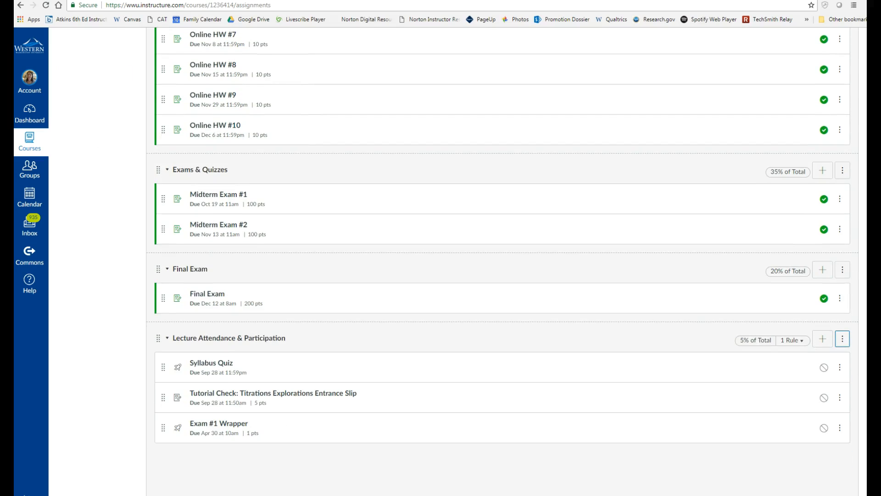
{"action": "scroll", "coordinate": [503, 275], "scroll_direction": "up", "scroll_amount": 20}
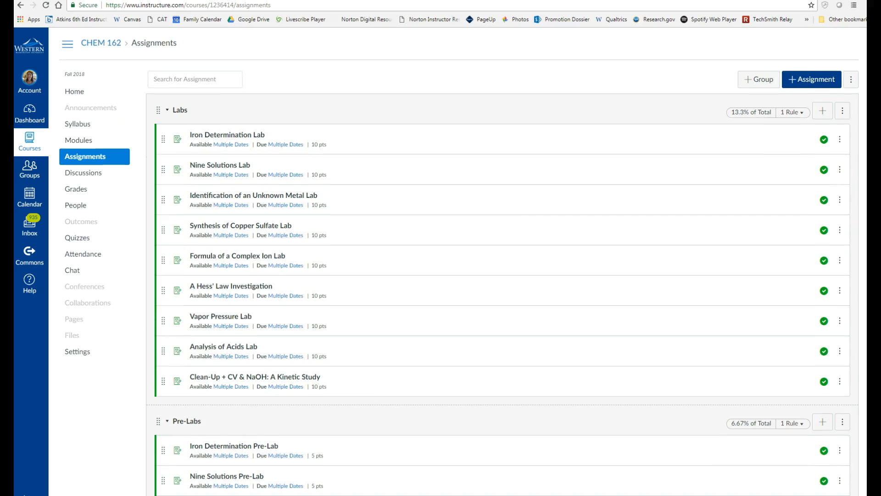